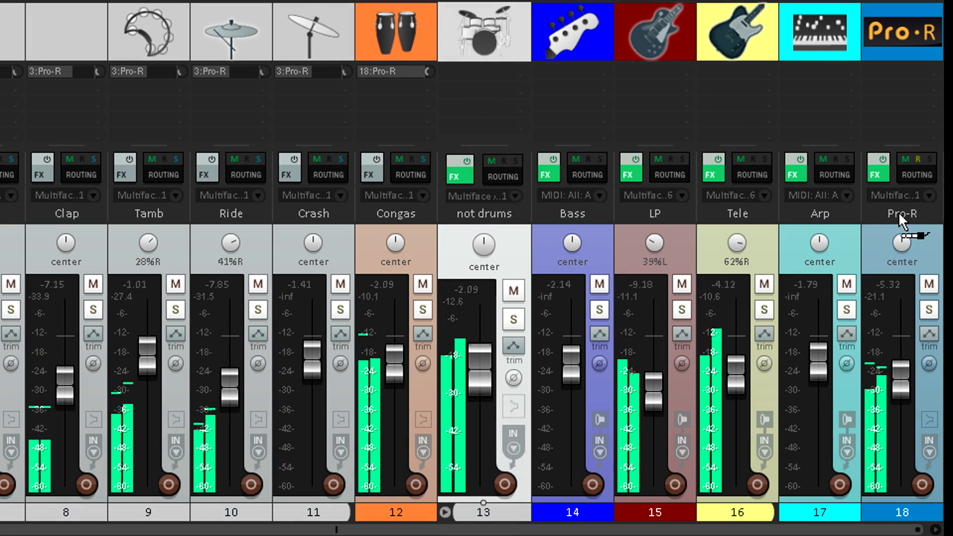
Step: Create sends from the LP, Tele and Arp tracks to the Pro-R track
left_click_drag(898, 212, 897, 210)
left_click_drag(746, 177, 903, 215)
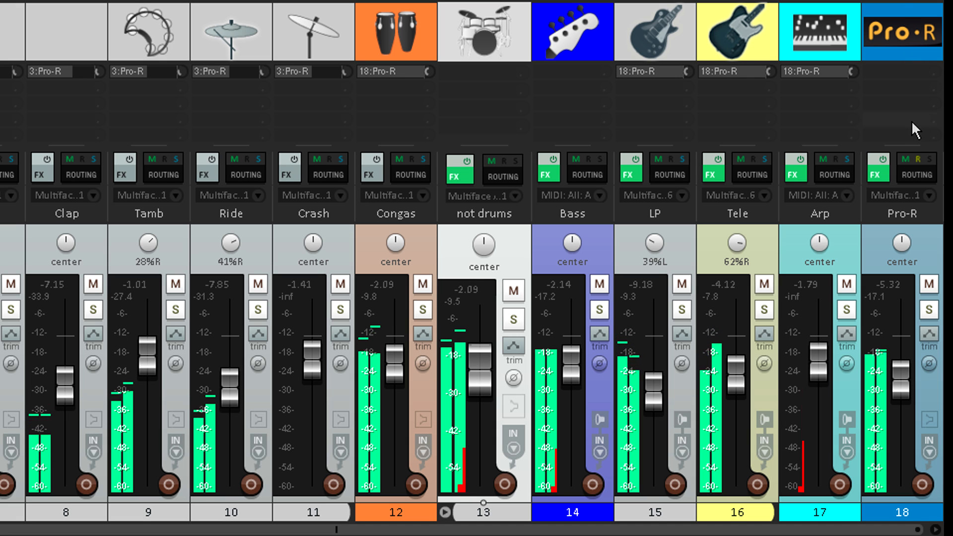
left_click(897, 218)
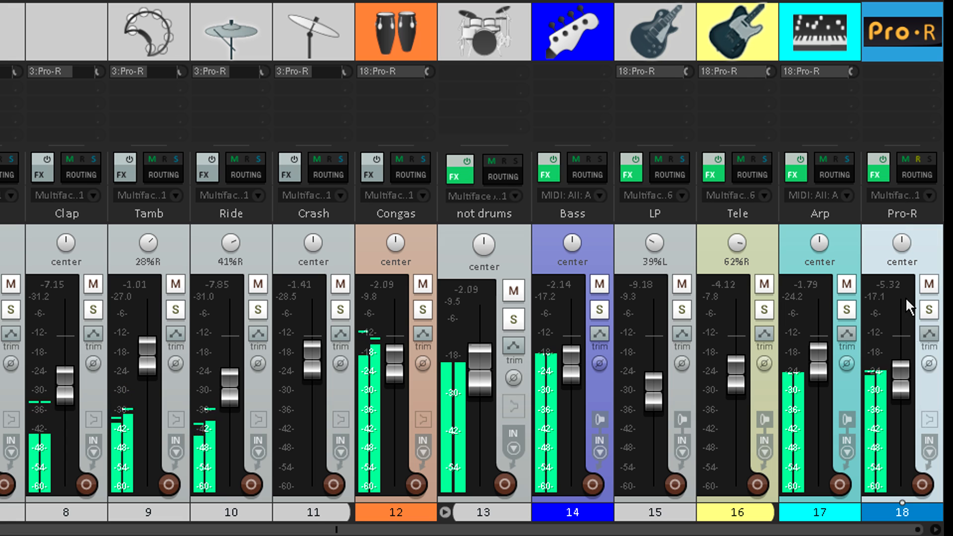
left_click_drag(900, 397, 904, 493)
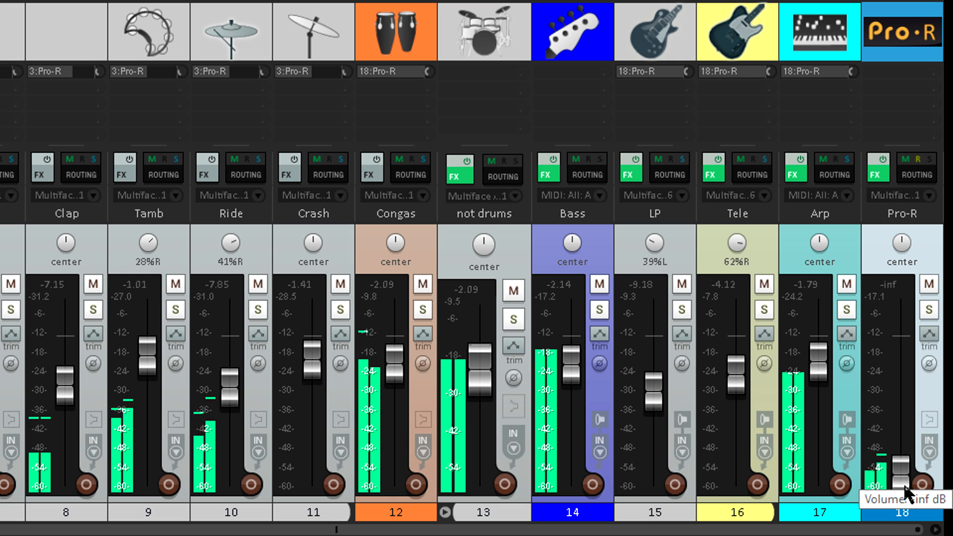
key("ctrl+z")
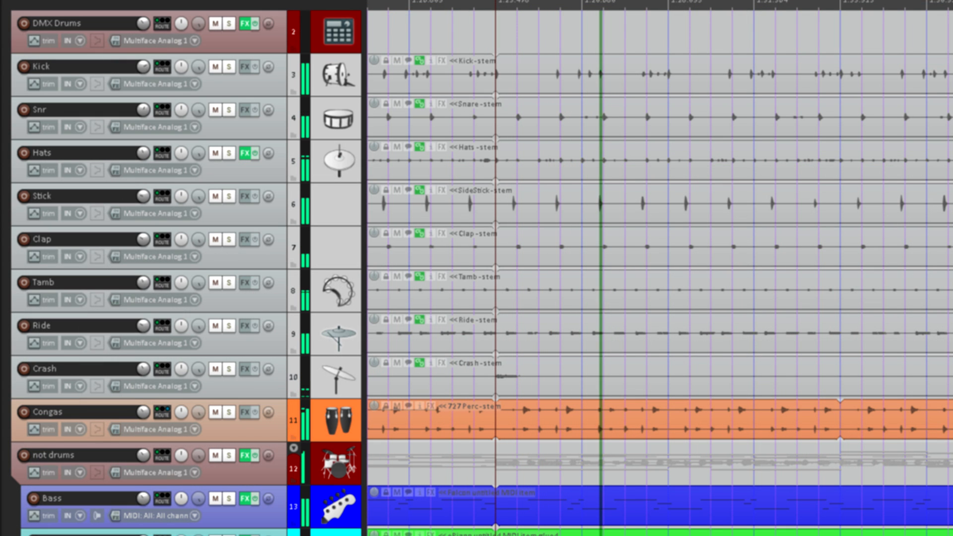
Step: Move the Kick through Crash tracks into the DMX Drums folder track
left_click(330, 82)
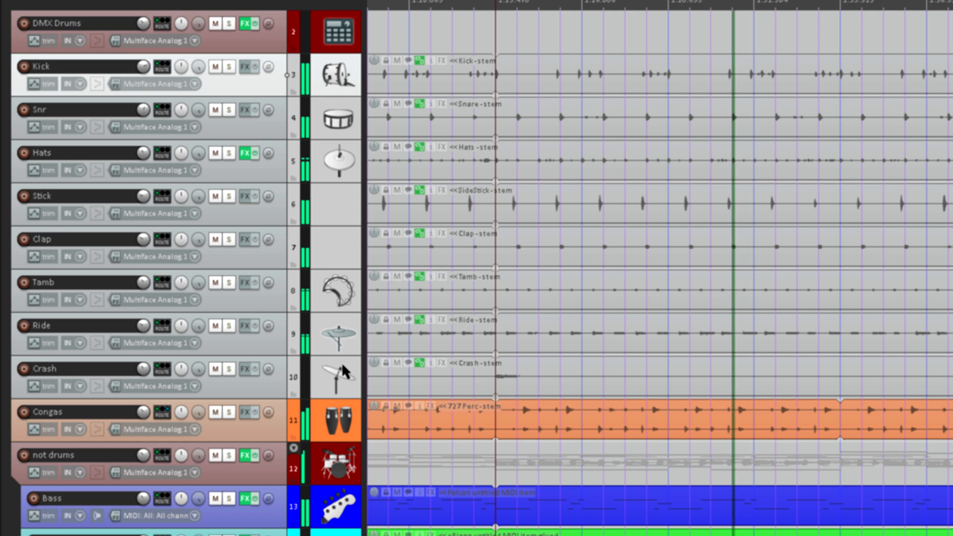
left_click(333, 376, "shift")
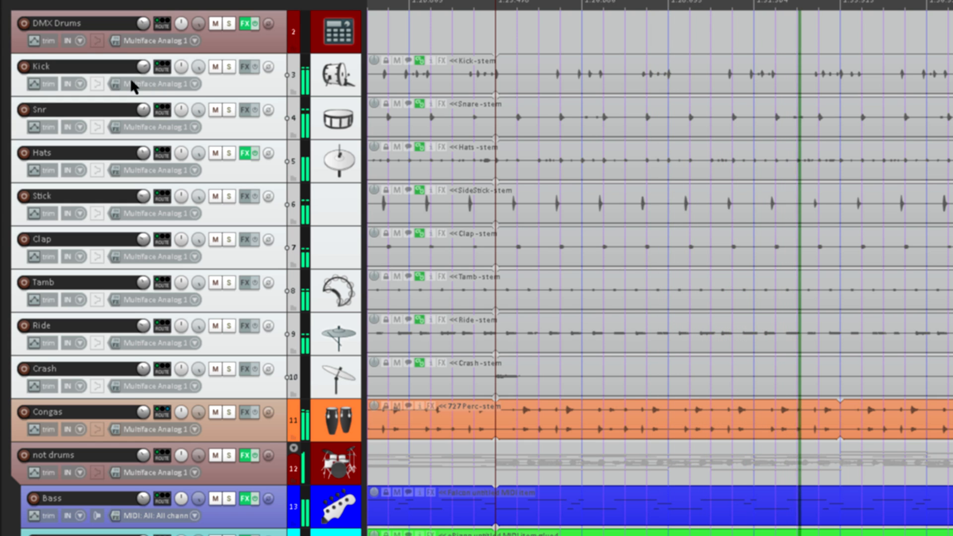
left_click_drag(96, 69, 88, 31)
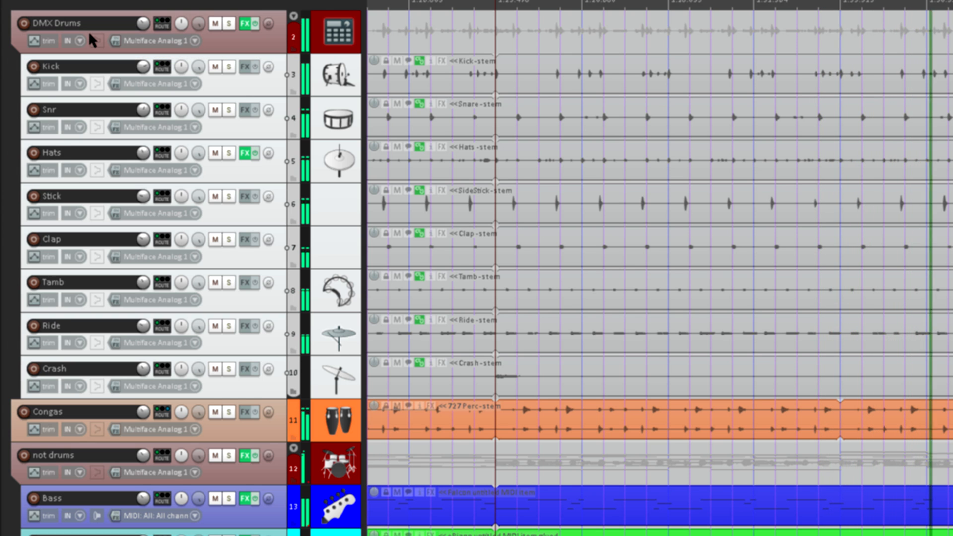
Step: Collapse and re-expand the DMX Drums folder to check its child tracks
left_click(293, 17)
left_click(294, 17)
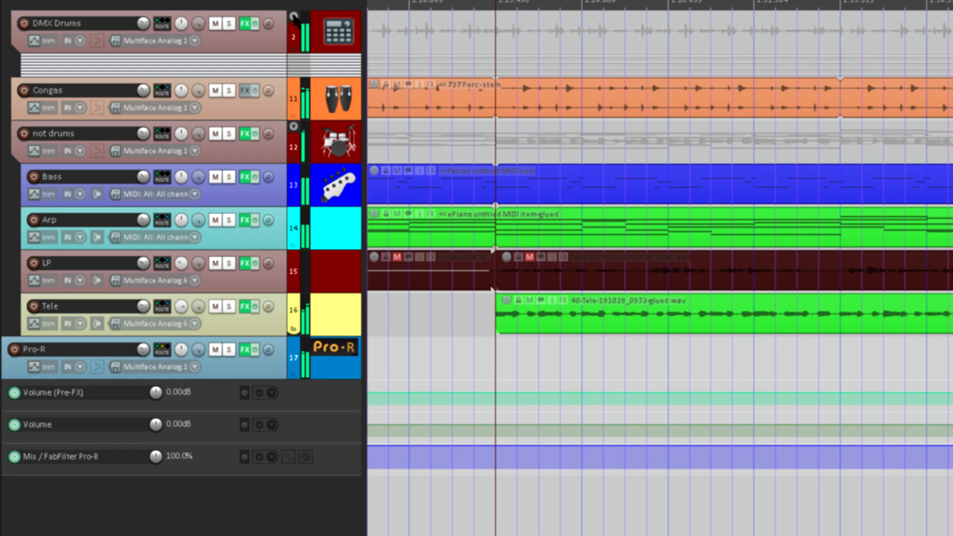
left_click(293, 17)
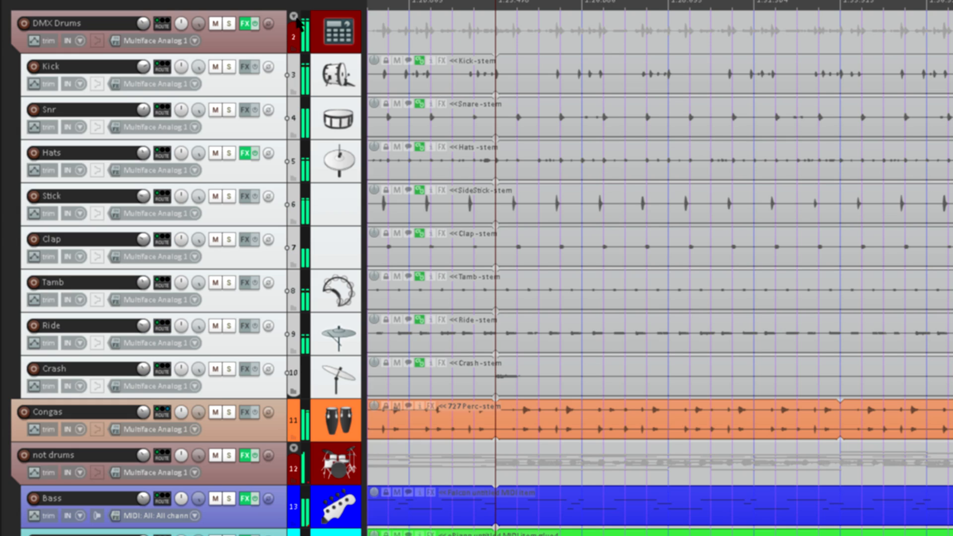
left_click(335, 36)
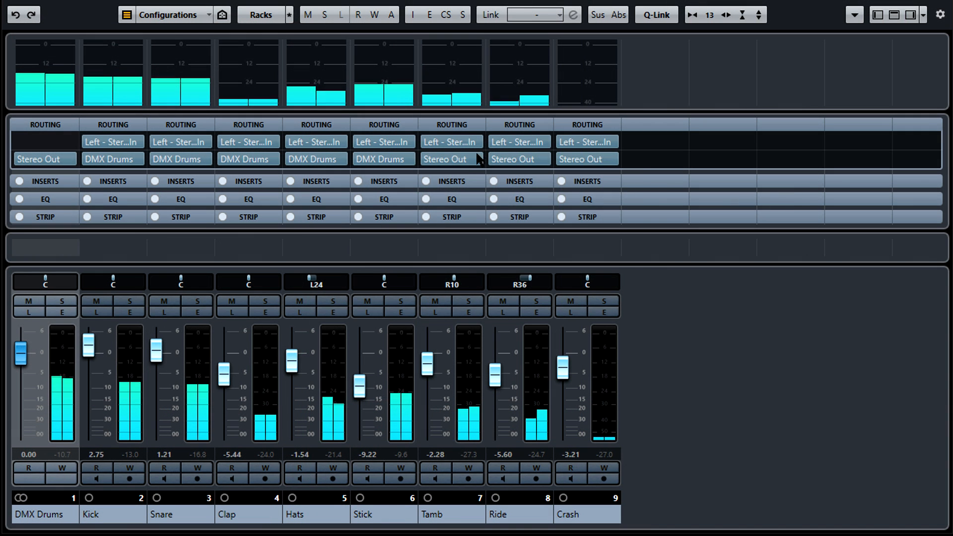
Step: Route the outputs of the Tamb, Ride and Crash channels to the DMX Drums group
left_click(452, 158)
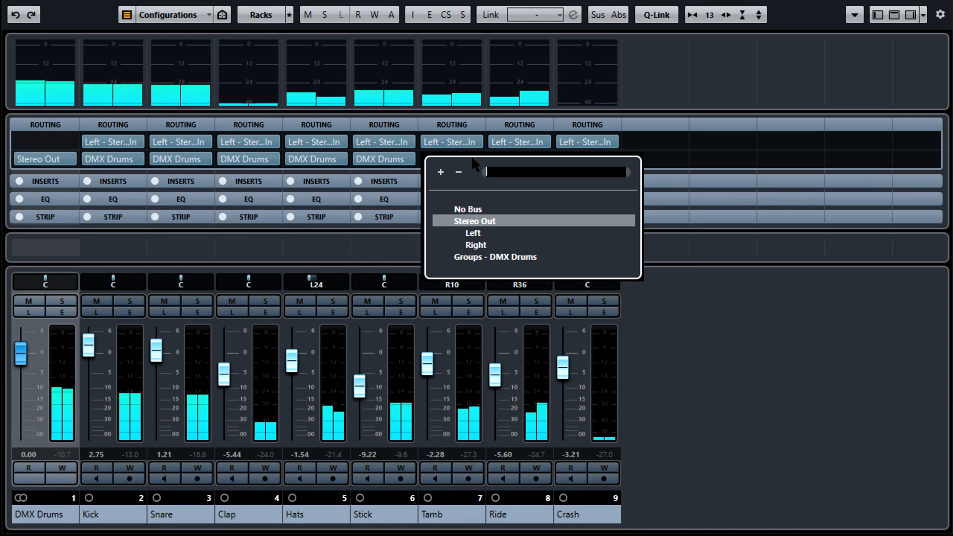
left_click(484, 257)
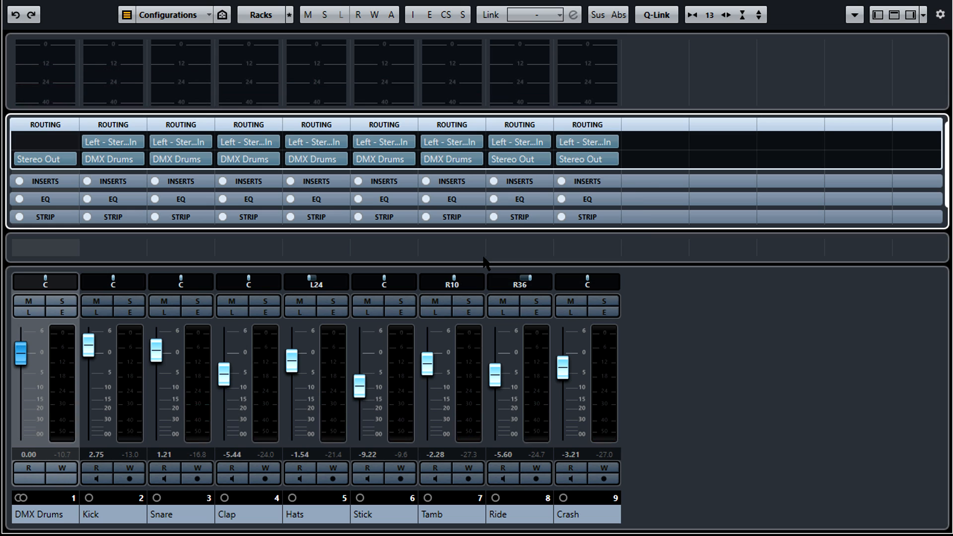
left_click(541, 159)
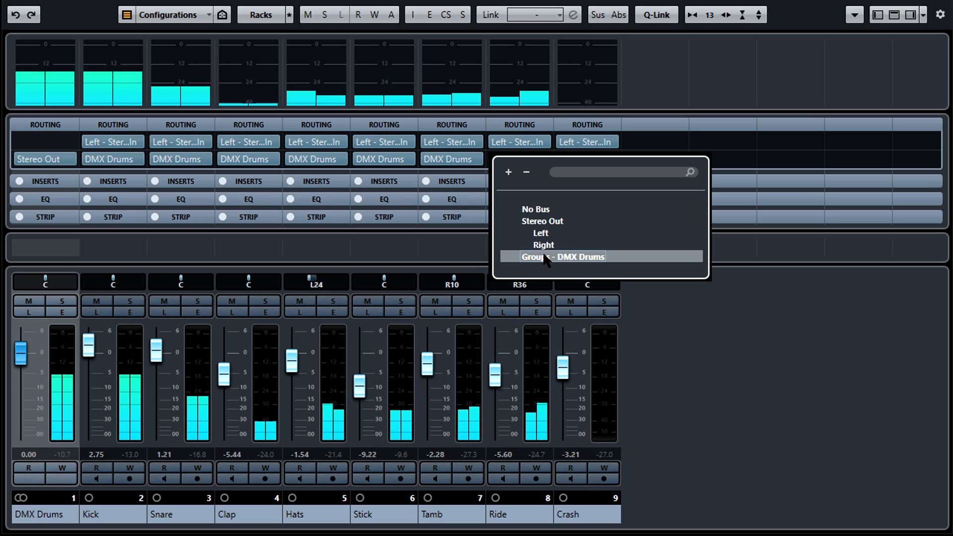
left_click(544, 257)
left_click(610, 162)
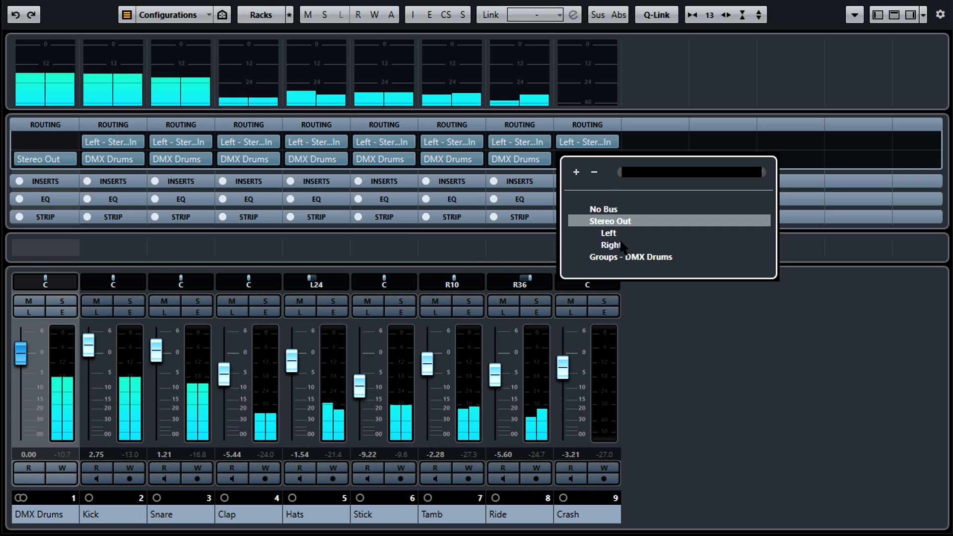
left_click(629, 258)
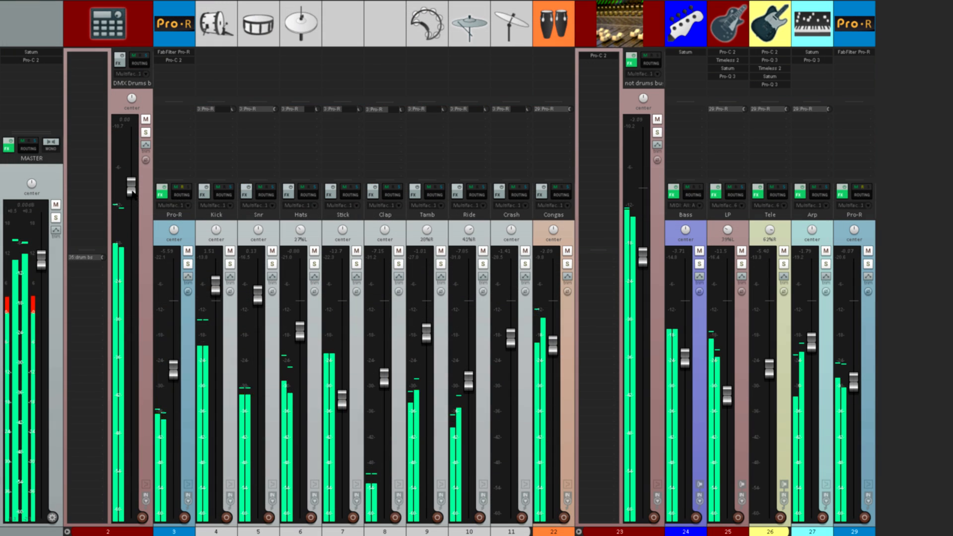
Step: Add an EQ bell cut of about -5 dB around 550 Hz
left_click_drag(131, 270, 127, 200)
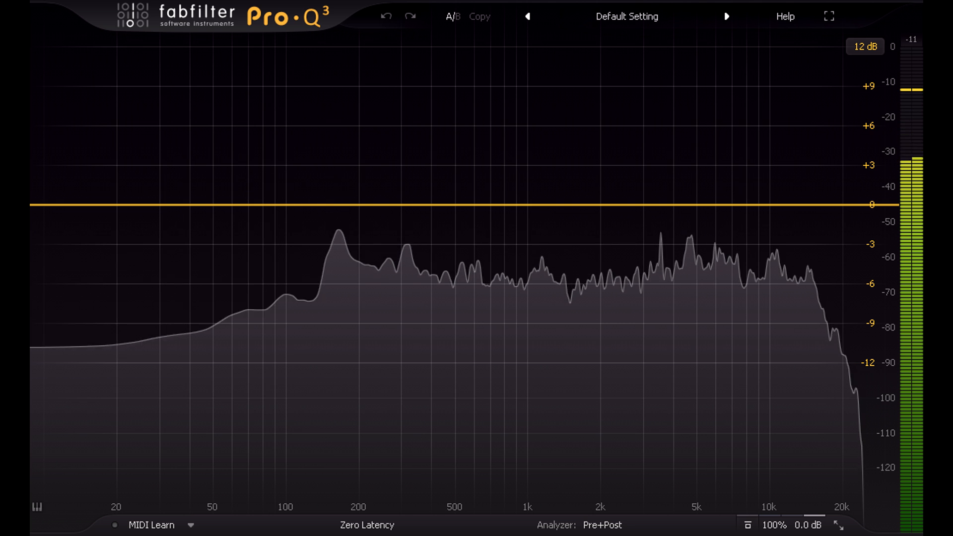
left_click(433, 270)
left_click_drag(433, 271, 463, 268)
Step: Add a bell cut at about 104 Hz, -4.1 dB, and a bell boost at about 53 Hz, +6.1 dB
left_click_drag(311, 213, 290, 266)
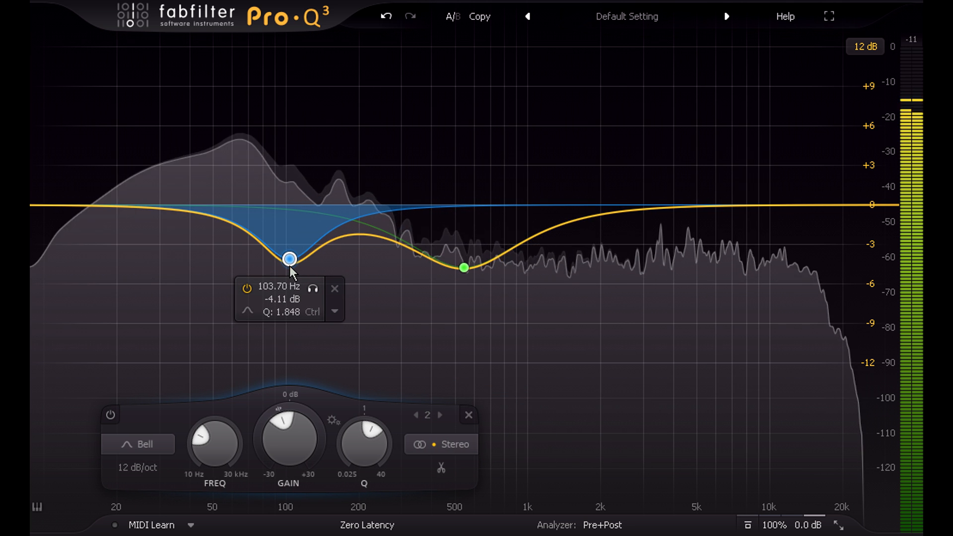
left_click_drag(240, 225, 223, 148)
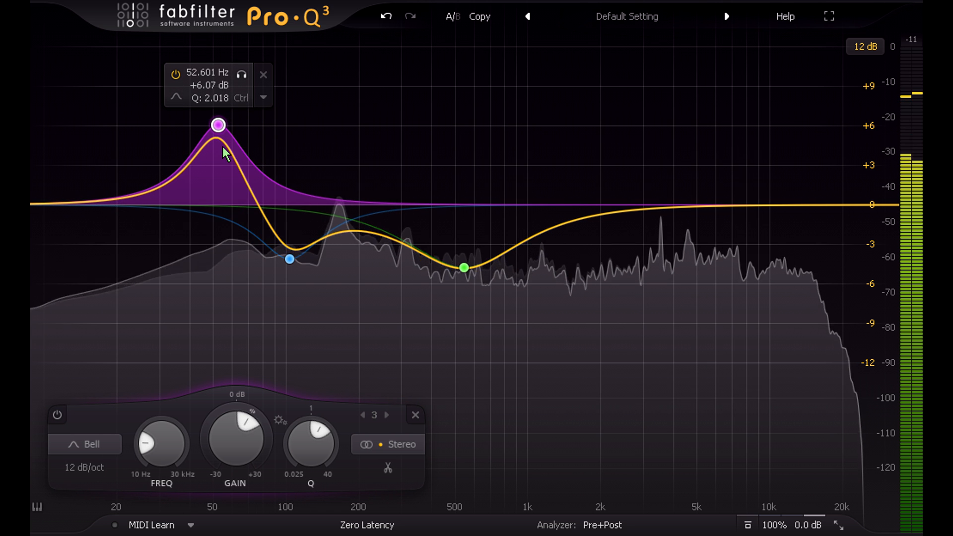
Step: Add a low-cut filter at about 35 Hz
left_click_drag(64, 207, 178, 206)
left_click(170, 206, "alt+shift")
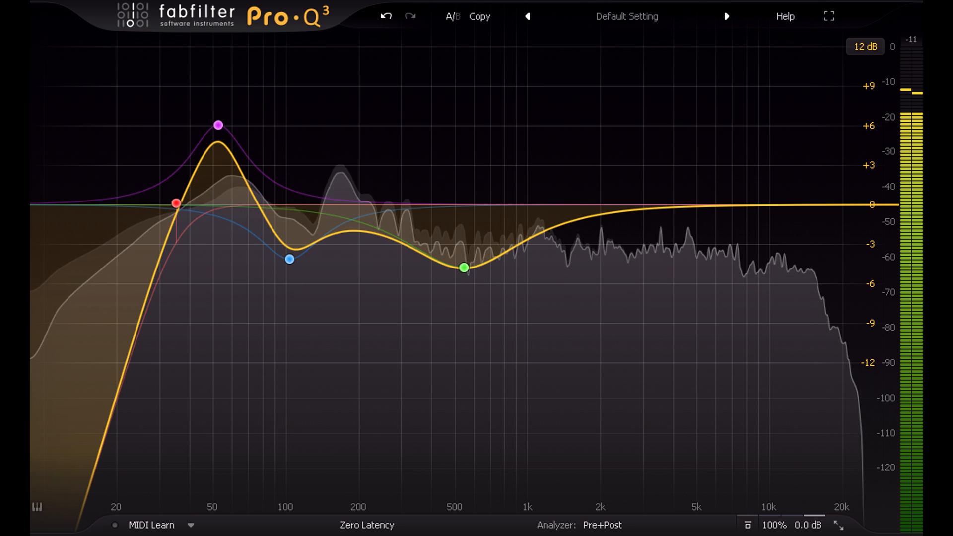
Step: Add a bell boost at about 8 kHz of about +3.7 dB
left_click_drag(680, 208, 747, 160)
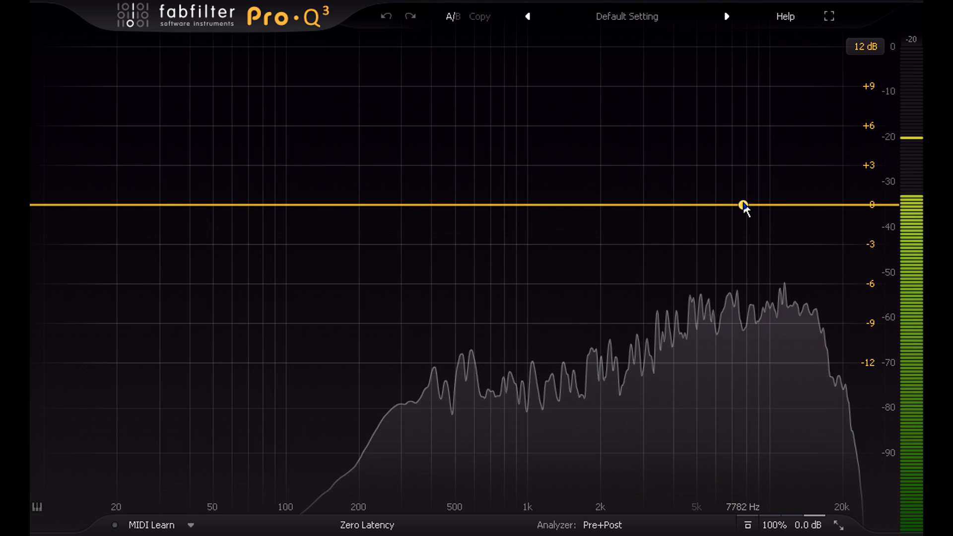
left_click_drag(742, 205, 751, 258)
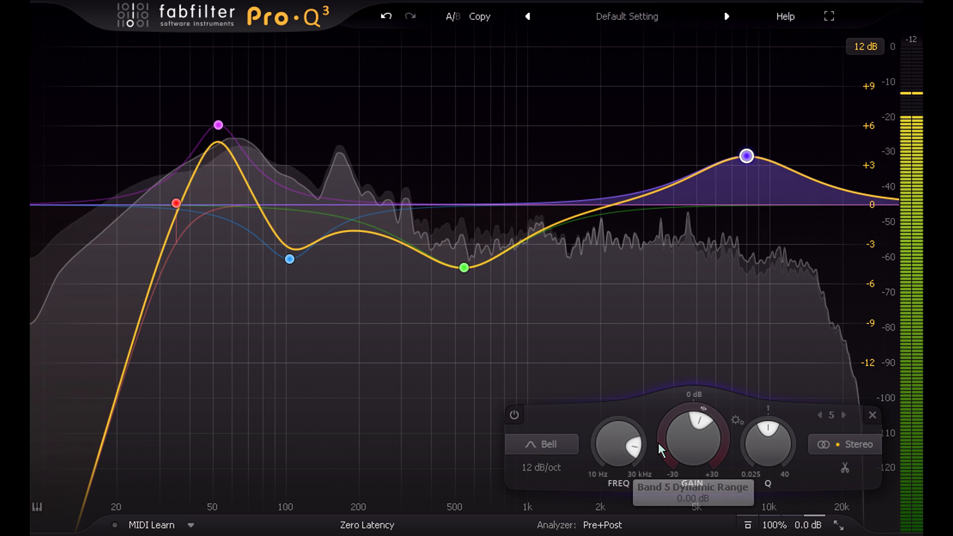
left_click_drag(660, 438, 667, 479)
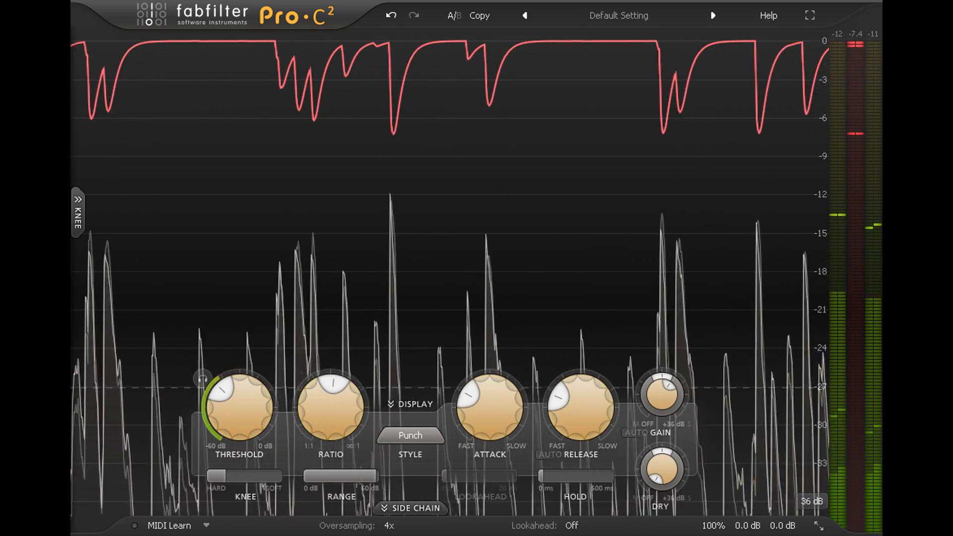
Step: Adjust the compressor's Release time, turning it up to about 731 ms
mouse_move(599, 472)
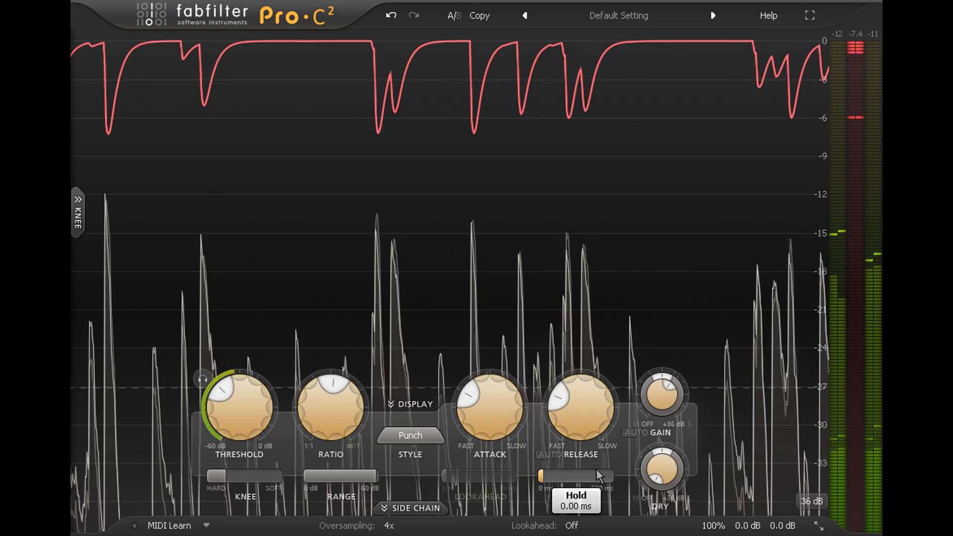
mouse_move(584, 408)
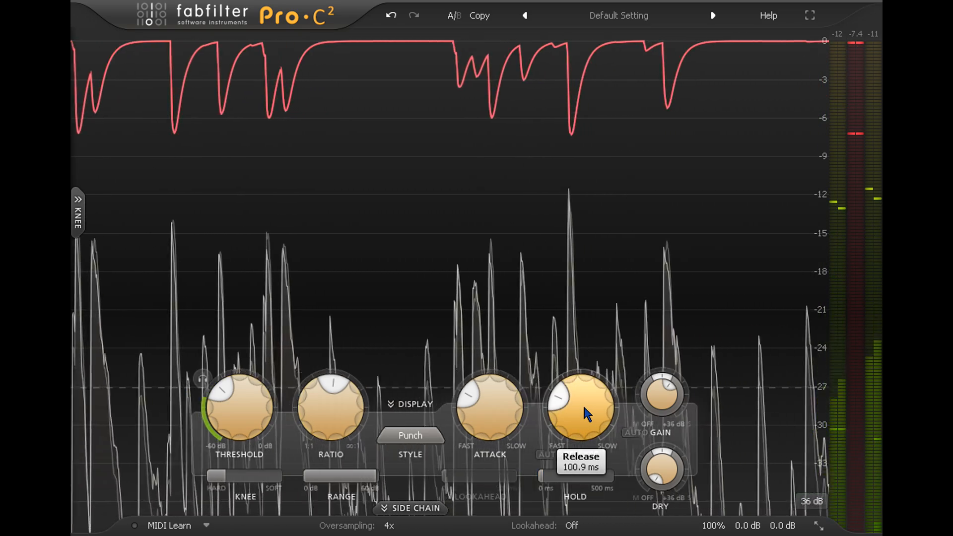
left_click_drag(584, 407, 571, 248)
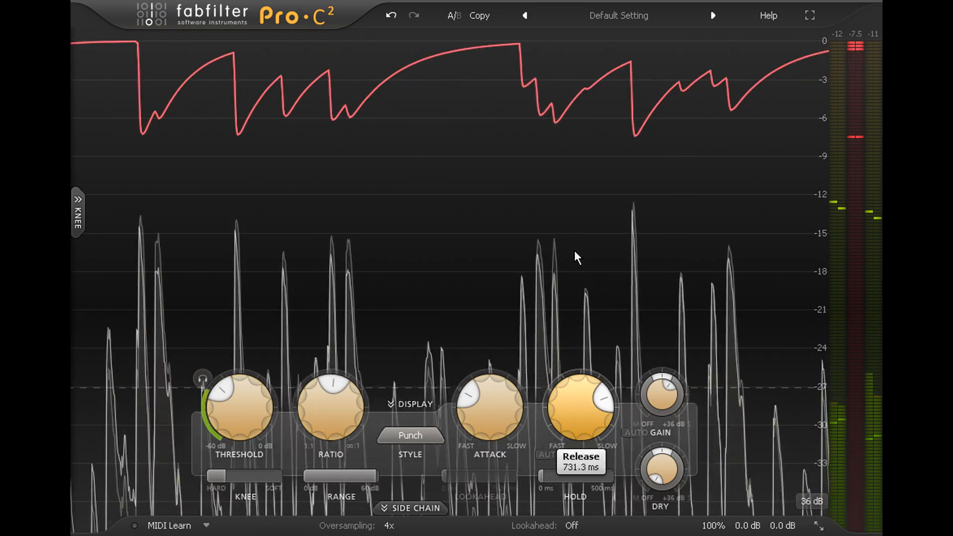
left_click_drag(575, 254, 563, 296)
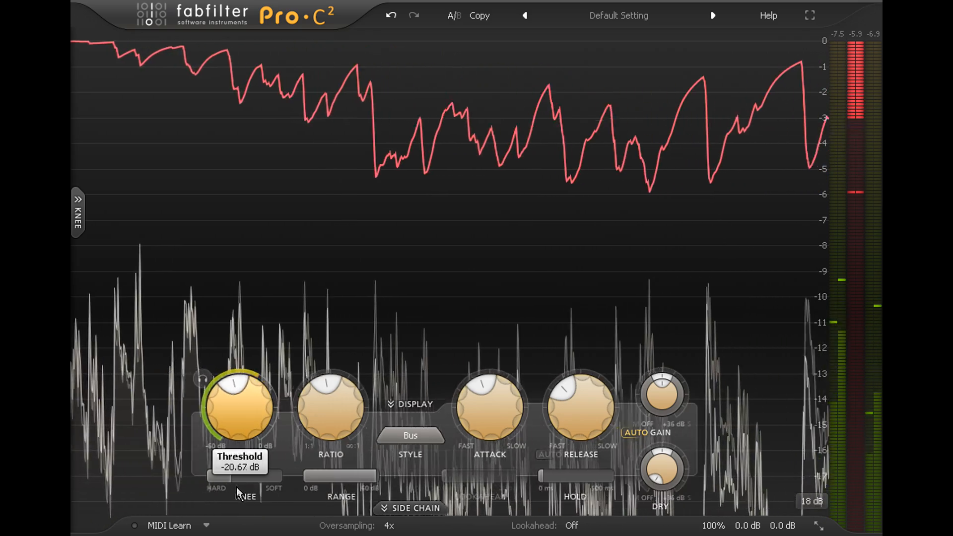
left_click_drag(232, 468, 232, 466)
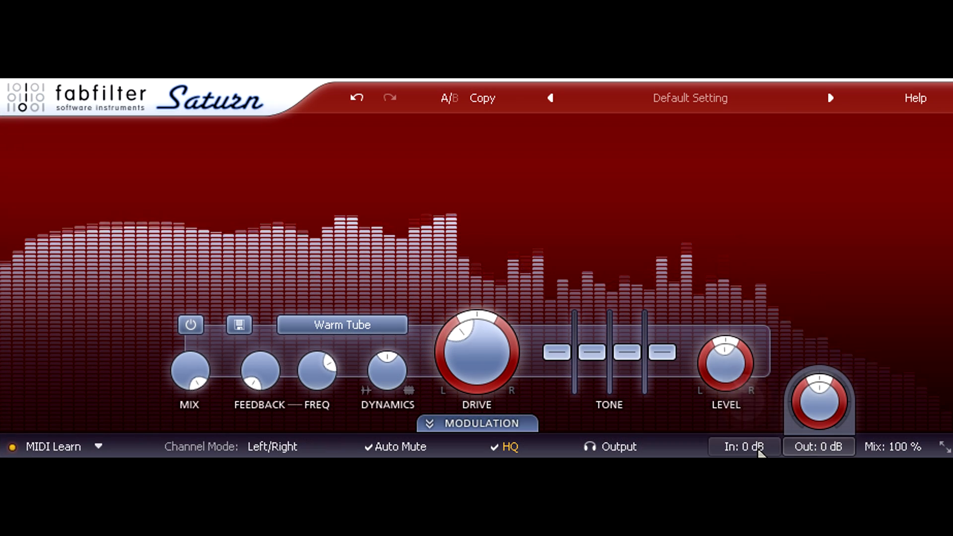
Step: Show the input and output gain controls and adjust the input gain to about +0.27 dB
mouse_move(747, 451)
left_click_drag(747, 416, 728, 342)
left_click_drag(730, 299, 755, 395)
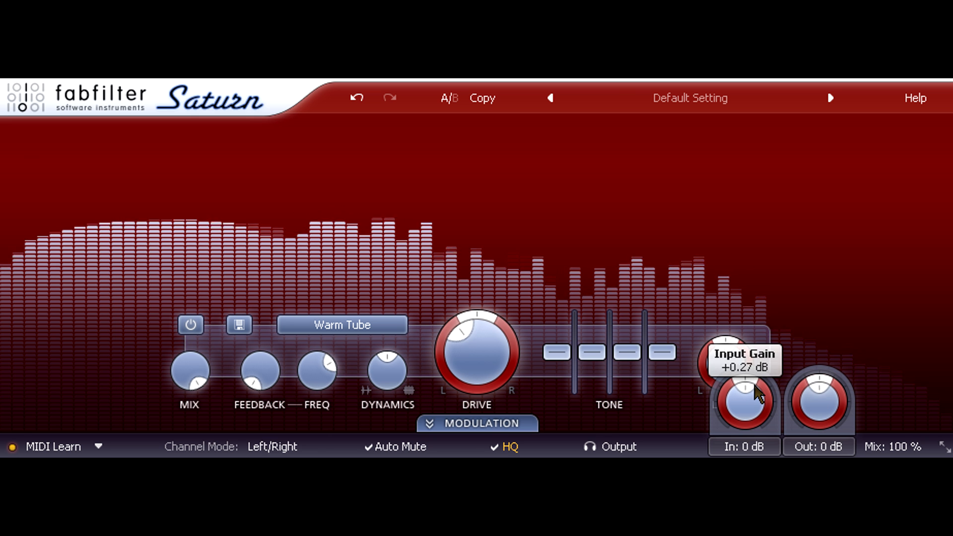
left_click(807, 450)
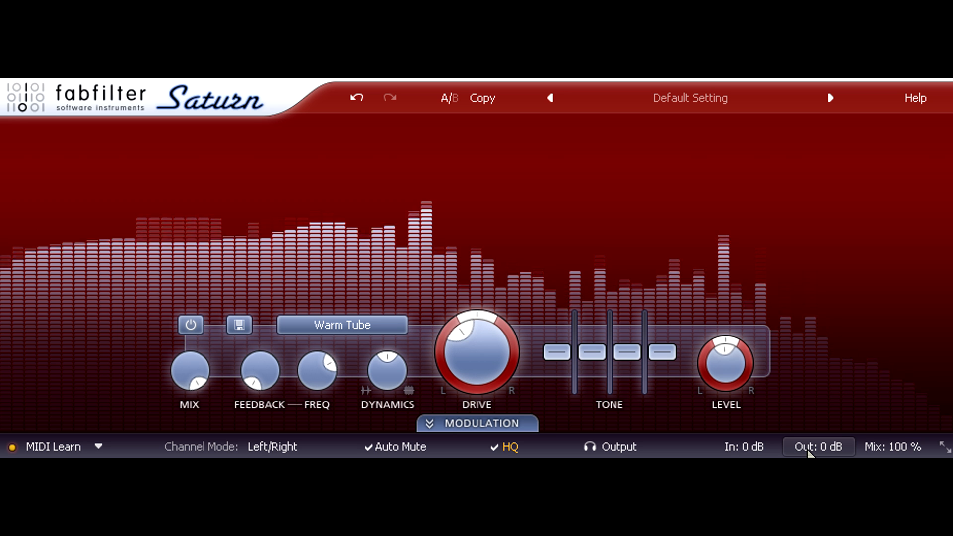
Step: Raise the saturation Drive to about 97%
left_click_drag(476, 369, 473, 301)
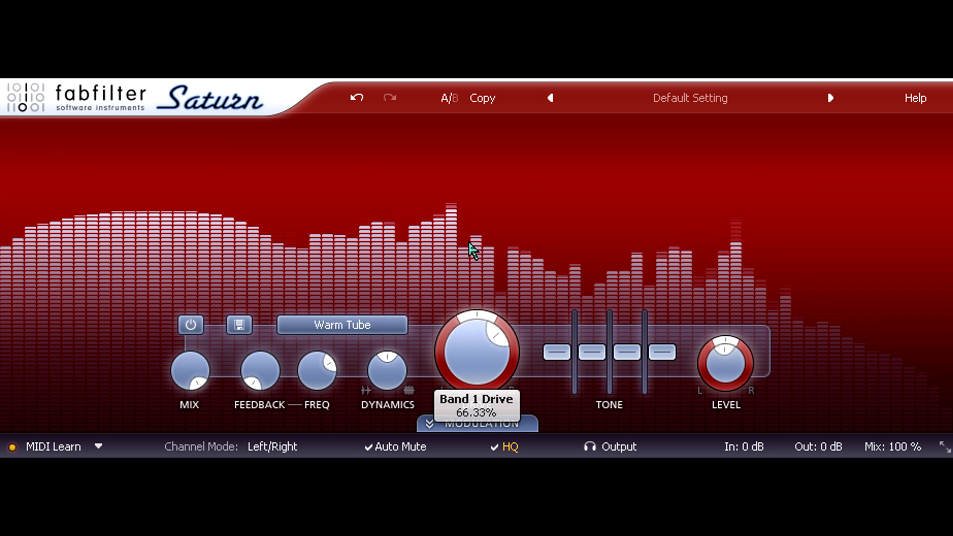
left_click_drag(468, 233, 464, 222)
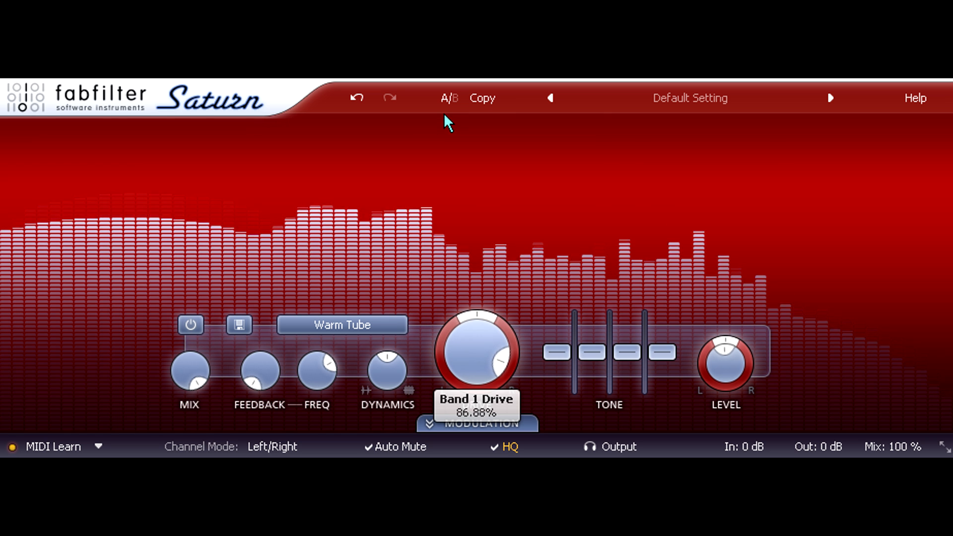
left_click_drag(445, 103, 445, 90)
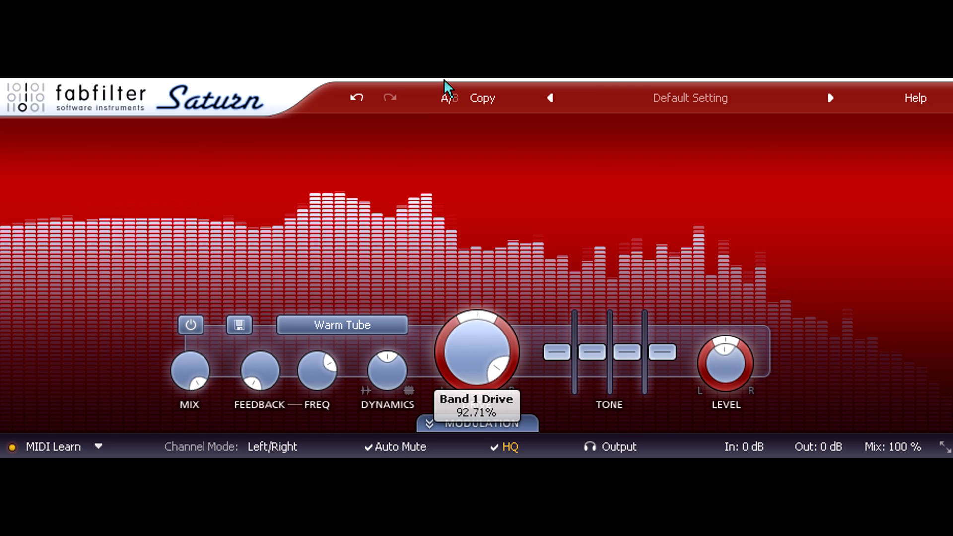
left_click_drag(445, 67, 445, 61)
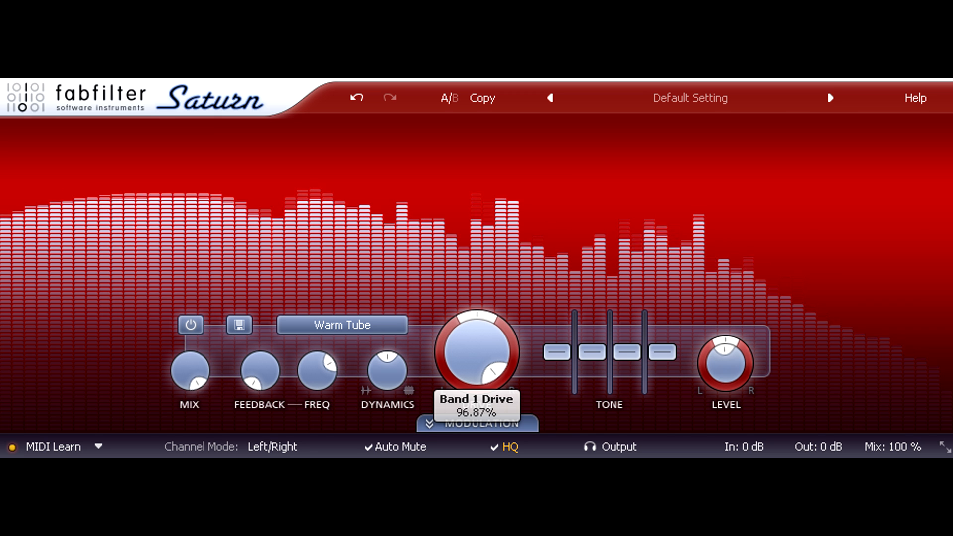
Step: Turn the Drive back down to its centre position
left_click_drag(446, 72, 504, 233)
left_click_drag(511, 266, 517, 286)
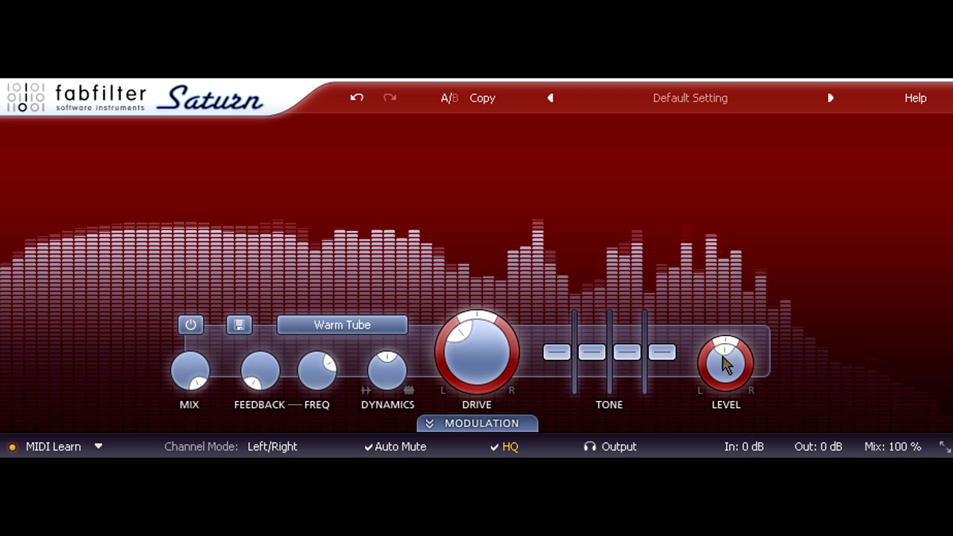
Step: Set the overall Mix to 0%
mouse_move(873, 443)
left_click_drag(896, 419, 901, 452)
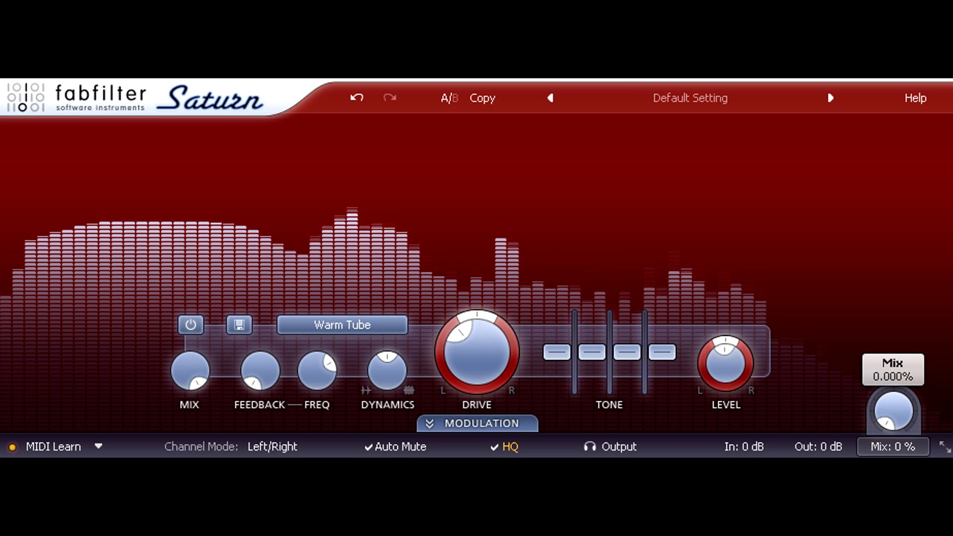
Step: Restore the overall Mix to 100% and sweep the Drive up to about 74% and back down
left_click_drag(900, 451, 938, 410)
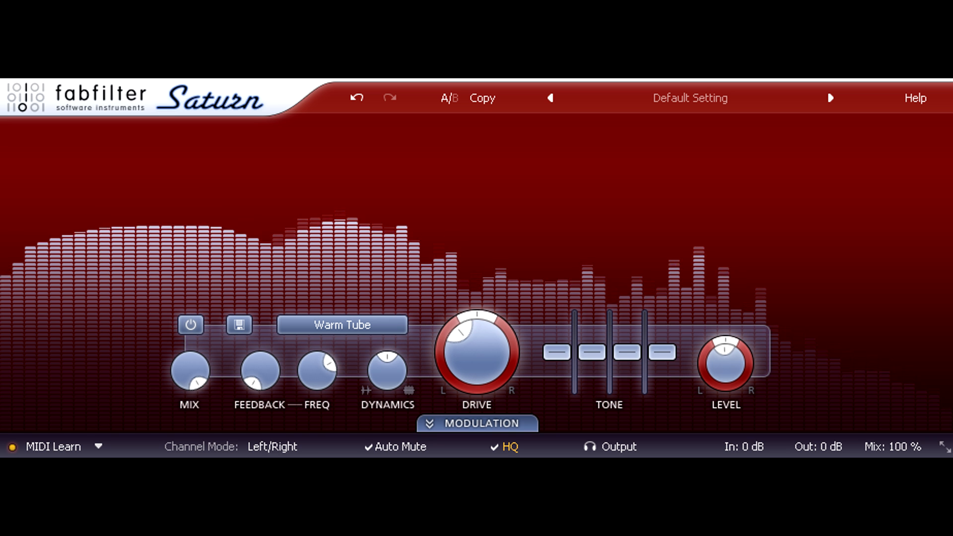
left_click_drag(493, 362, 470, 196)
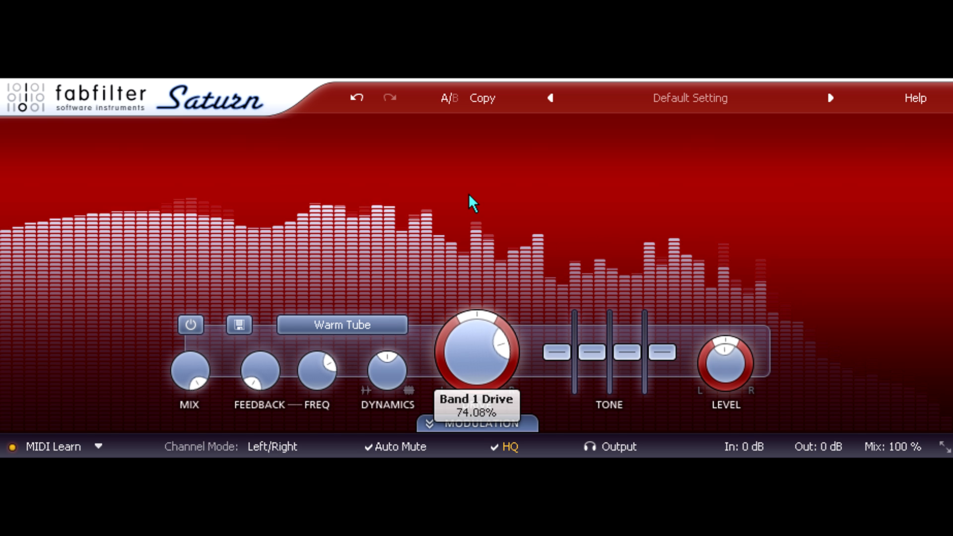
left_click_drag(470, 201, 473, 314)
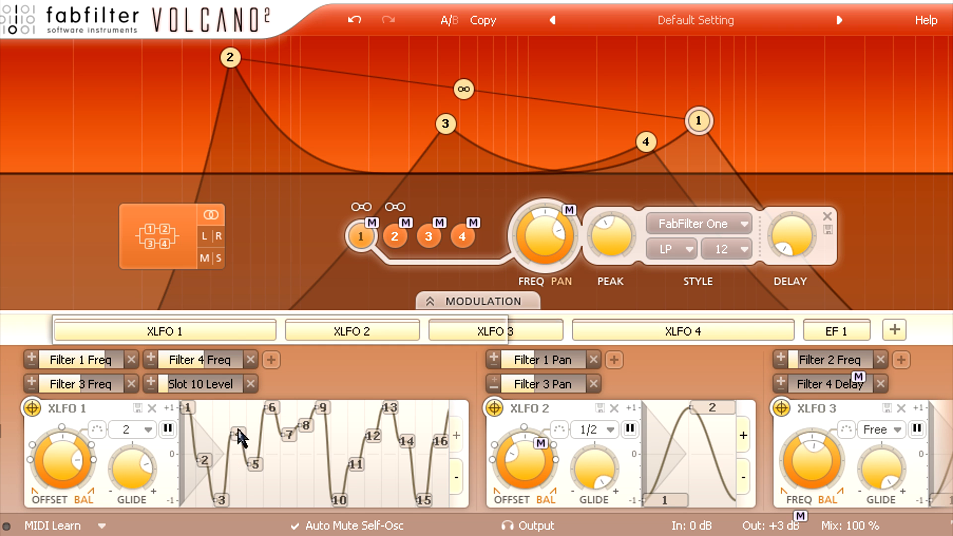
Step: Scroll through the modulation slots to view the XLFO and EF 1 sources and their targets
left_click(351, 335)
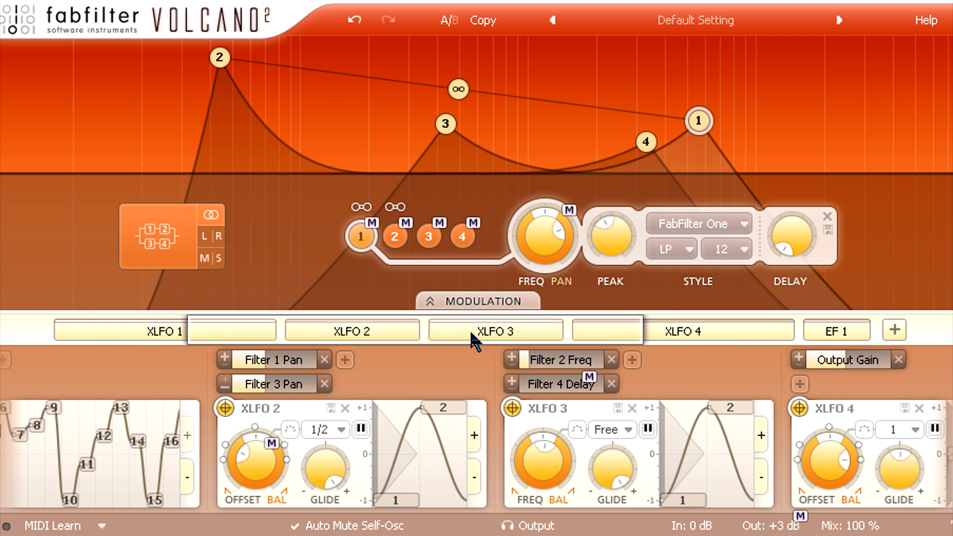
left_click(484, 335)
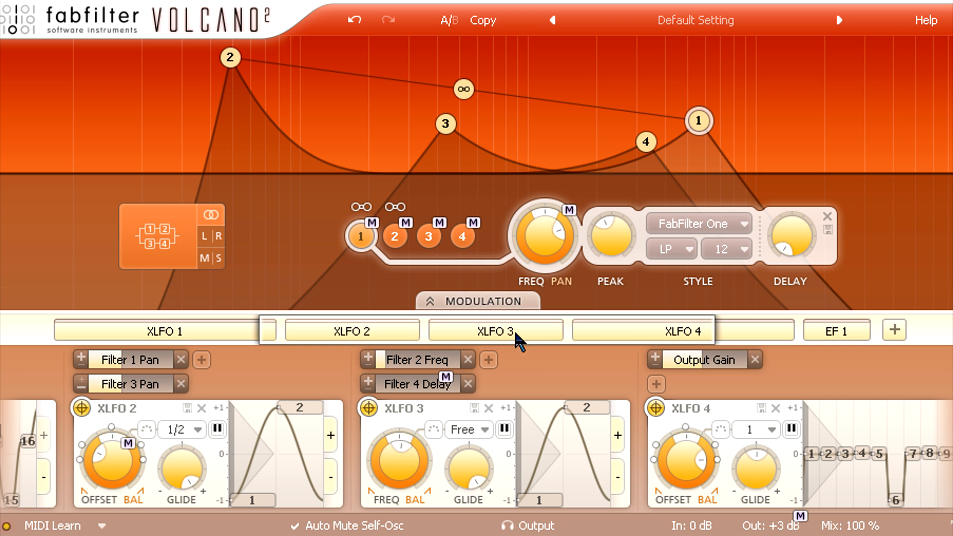
left_click(615, 339)
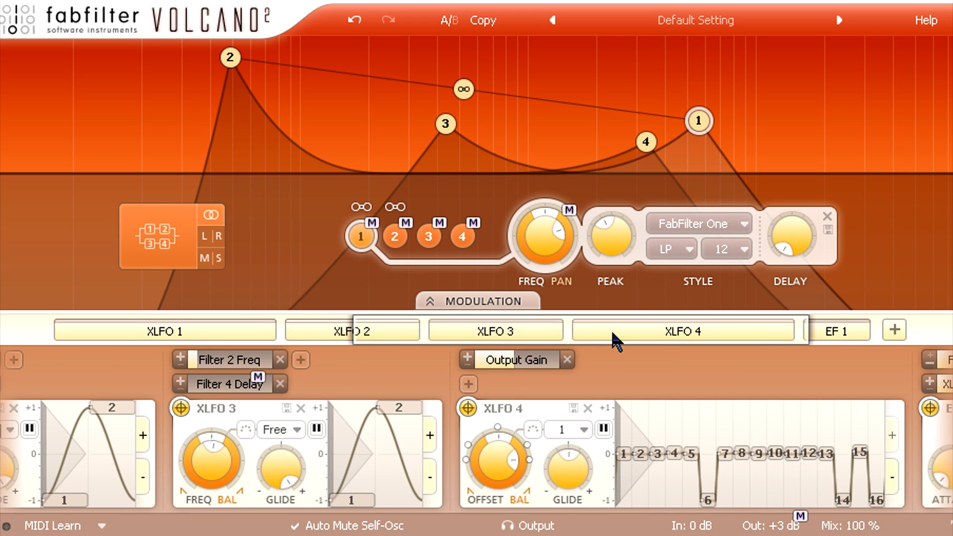
left_click(847, 339)
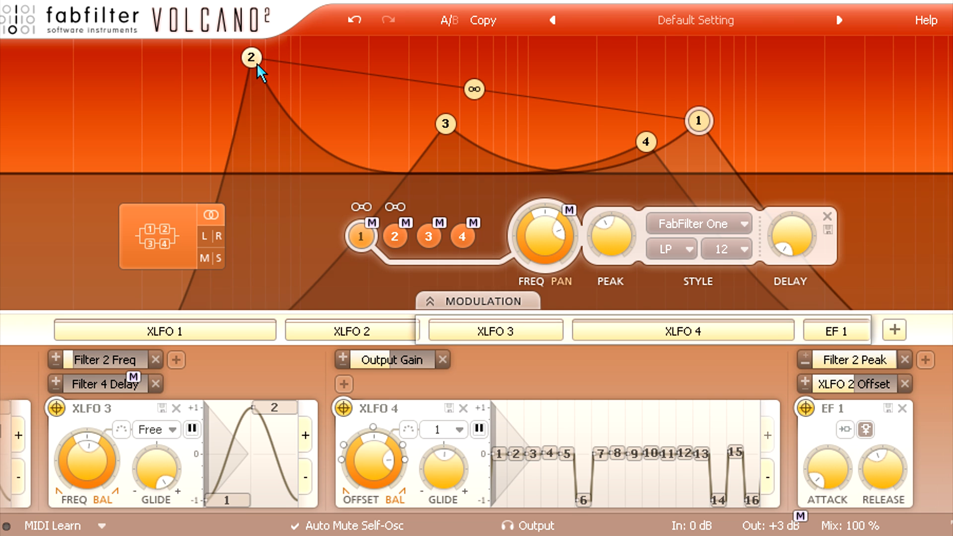
Step: Select filter 2 and open its filter style list to view the style options
left_click(254, 63)
mouse_move(610, 231)
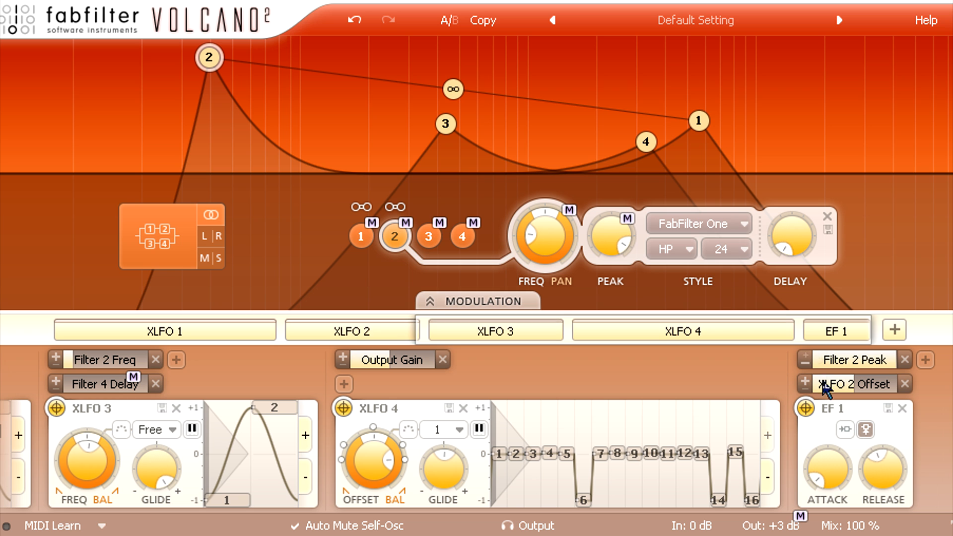
left_click(727, 225)
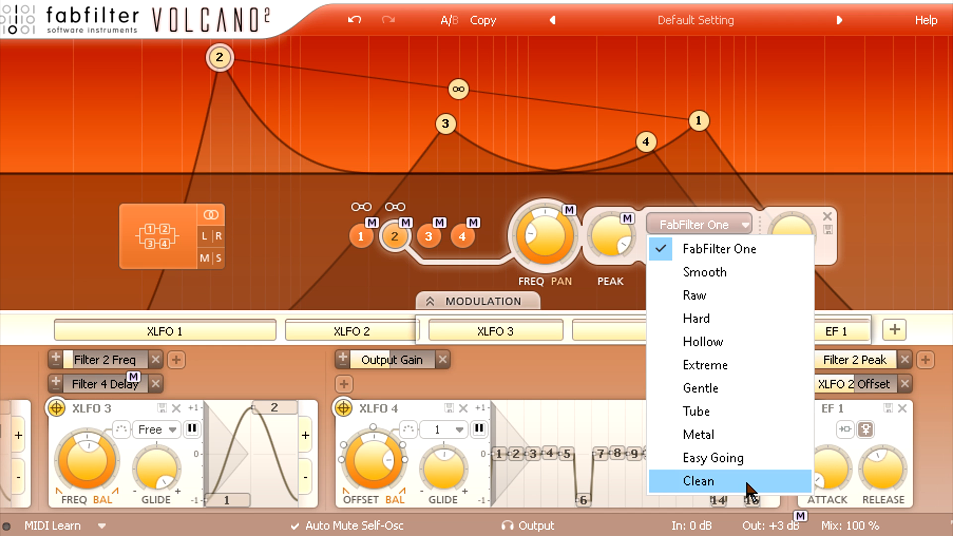
left_click(859, 498)
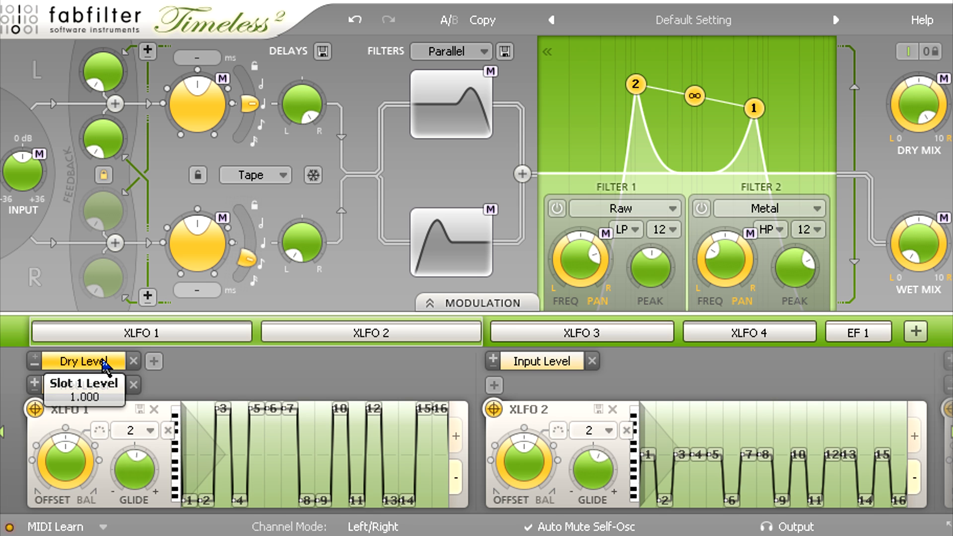
Step: Browse the modulation source slots and their targets in Timeless and Saturn
left_click(643, 341)
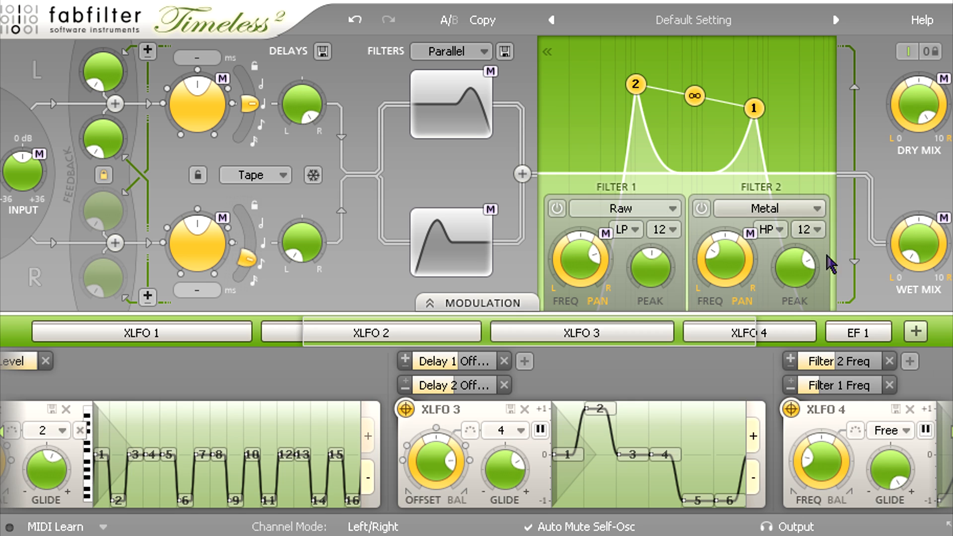
left_click(876, 339)
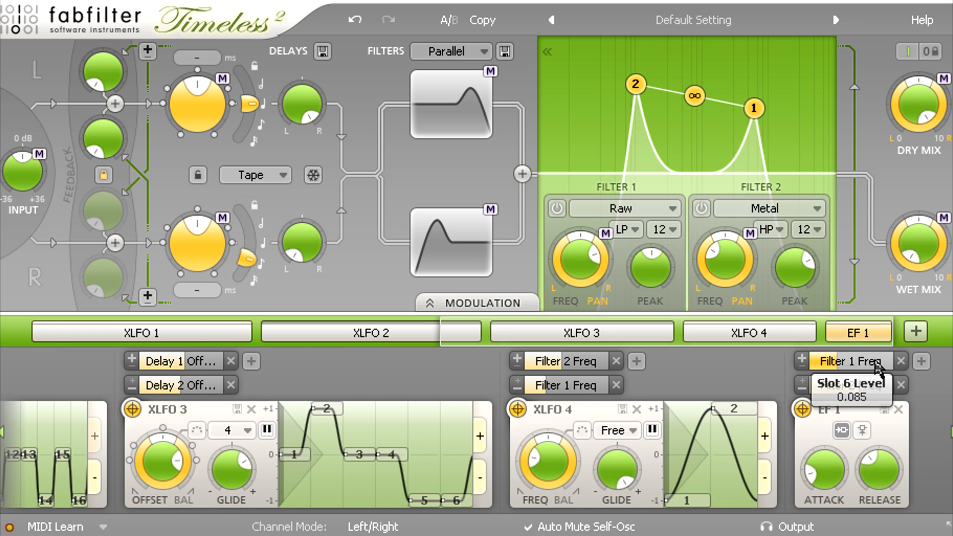
mouse_move(877, 392)
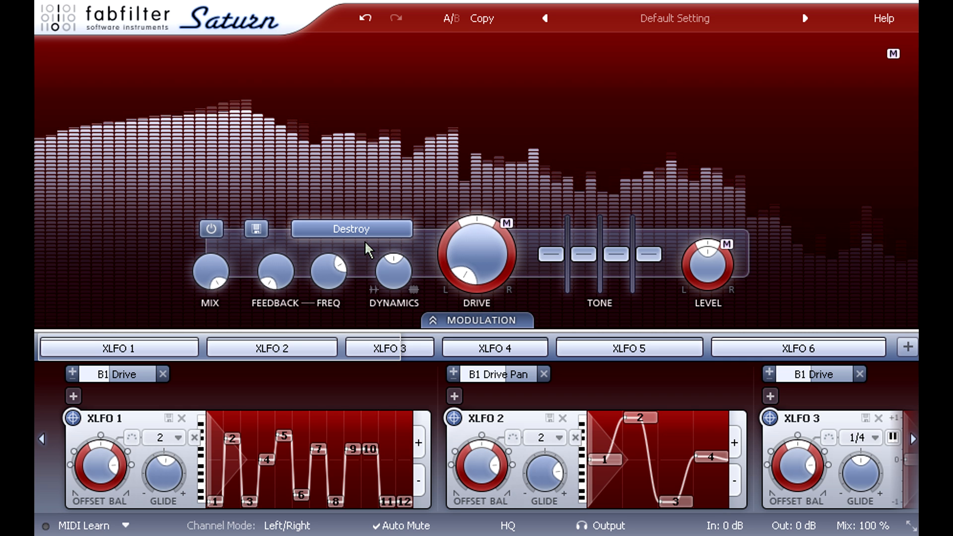
left_click(389, 348)
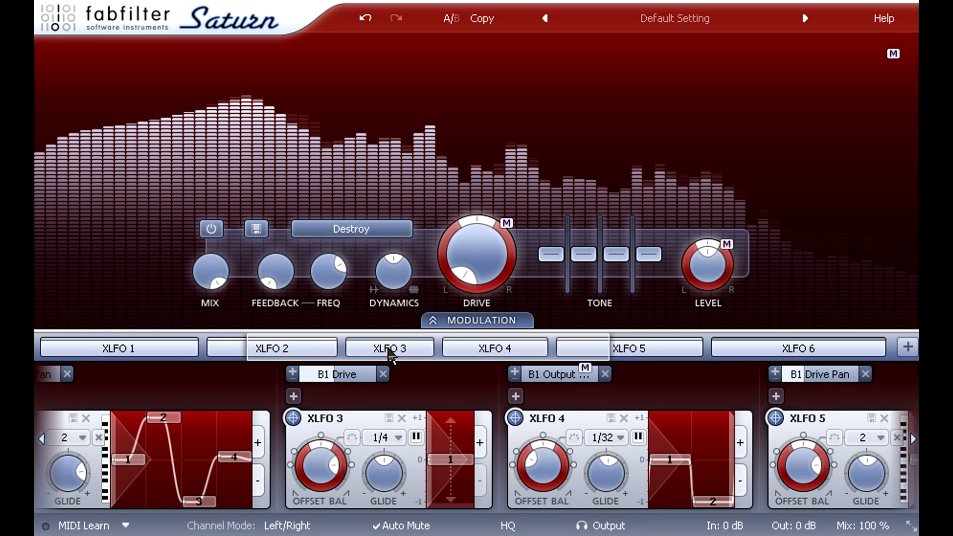
left_click(453, 460)
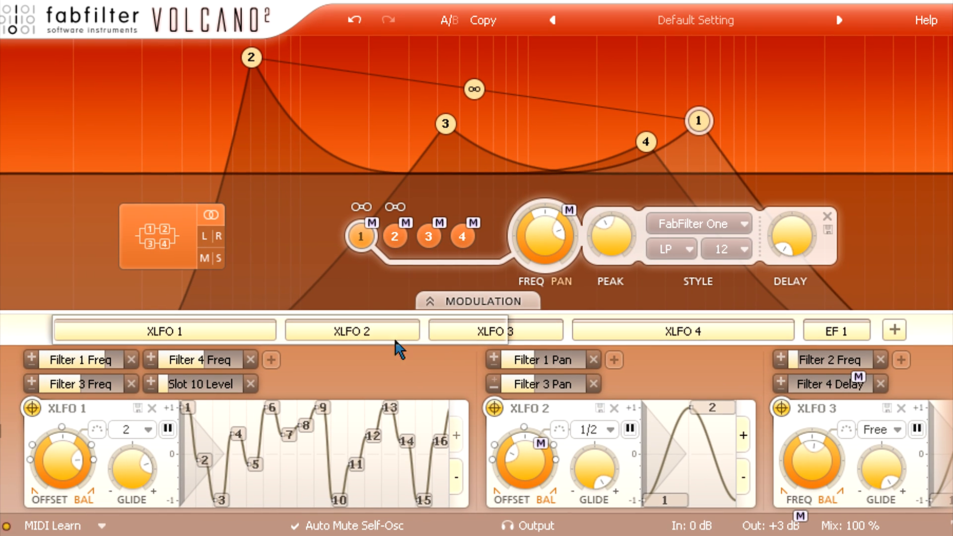
Step: Select filter 2 and move its frequency to about 49 Hz
left_click(538, 244)
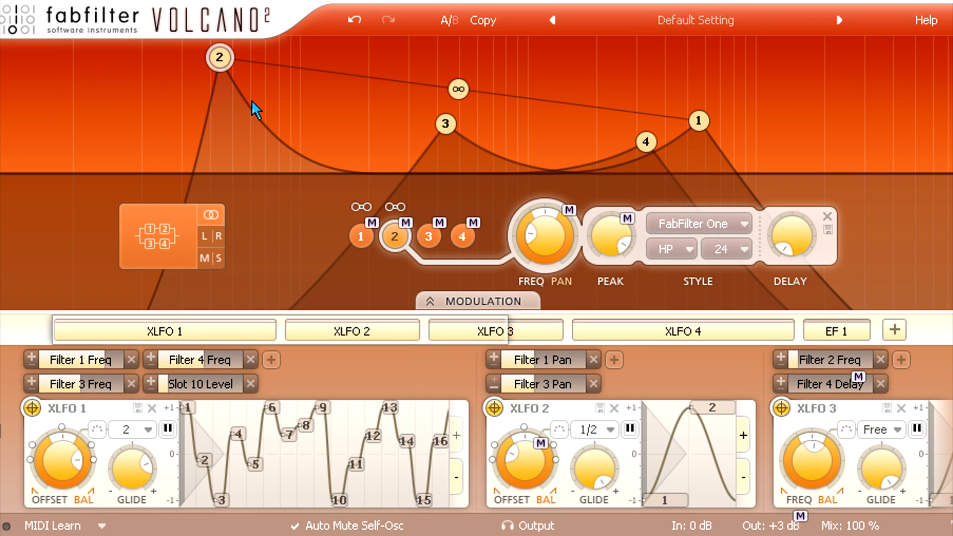
left_click_drag(226, 70, 236, 69)
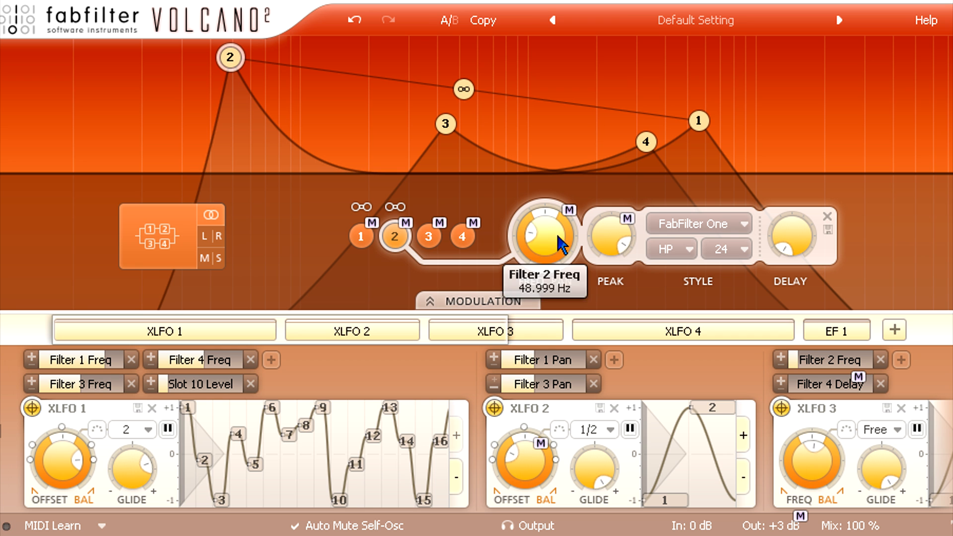